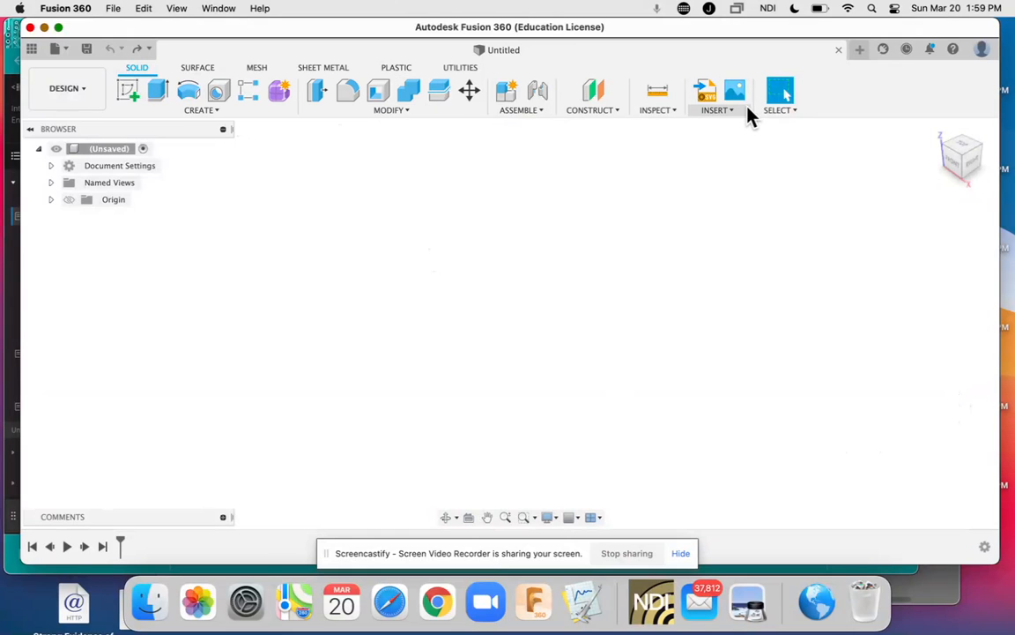
# Create a new sketch on the front (XZ) origin plane
pyautogui.click(186, 109)
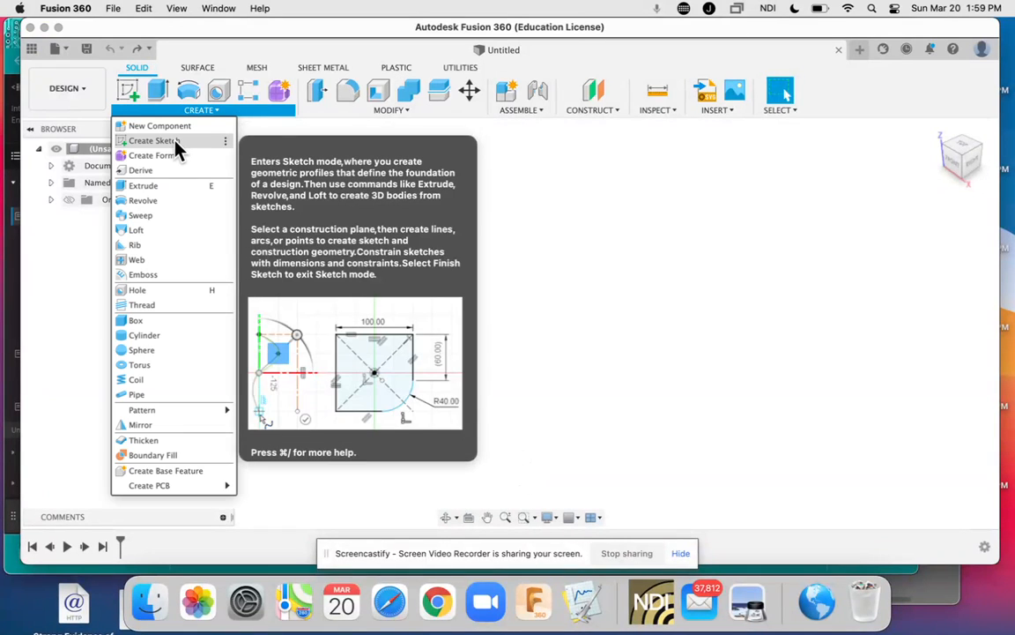
pyautogui.click(175, 143)
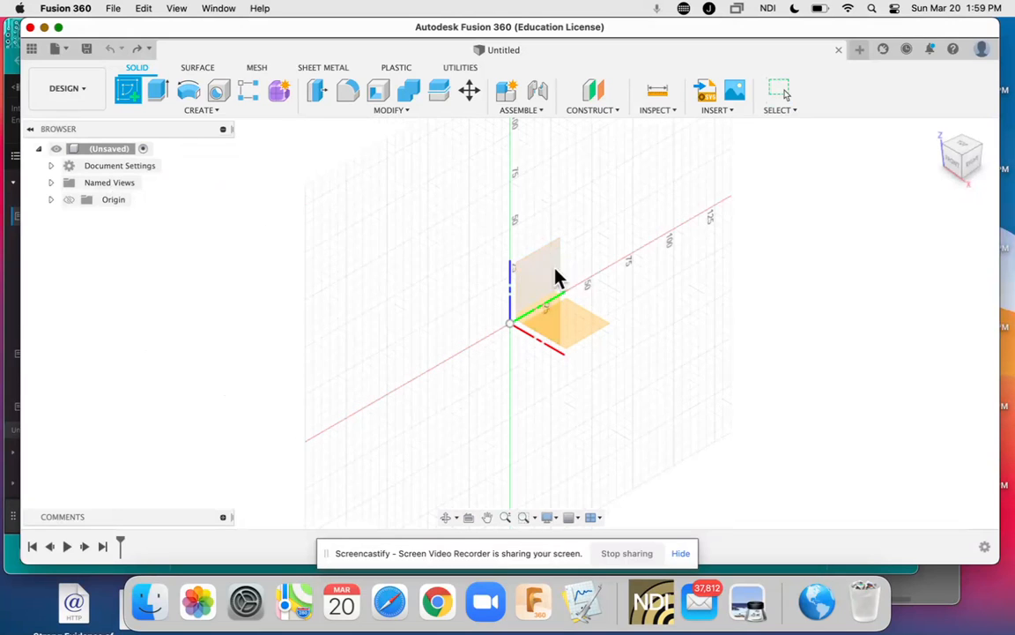
pyautogui.click(203, 109)
pyautogui.click(391, 110)
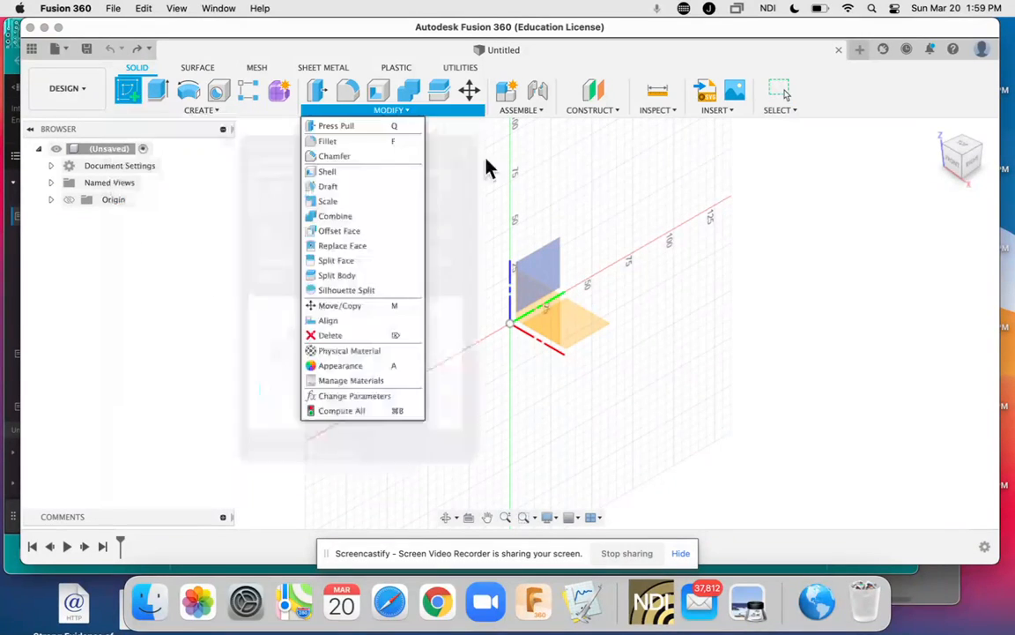
pyautogui.click(544, 323)
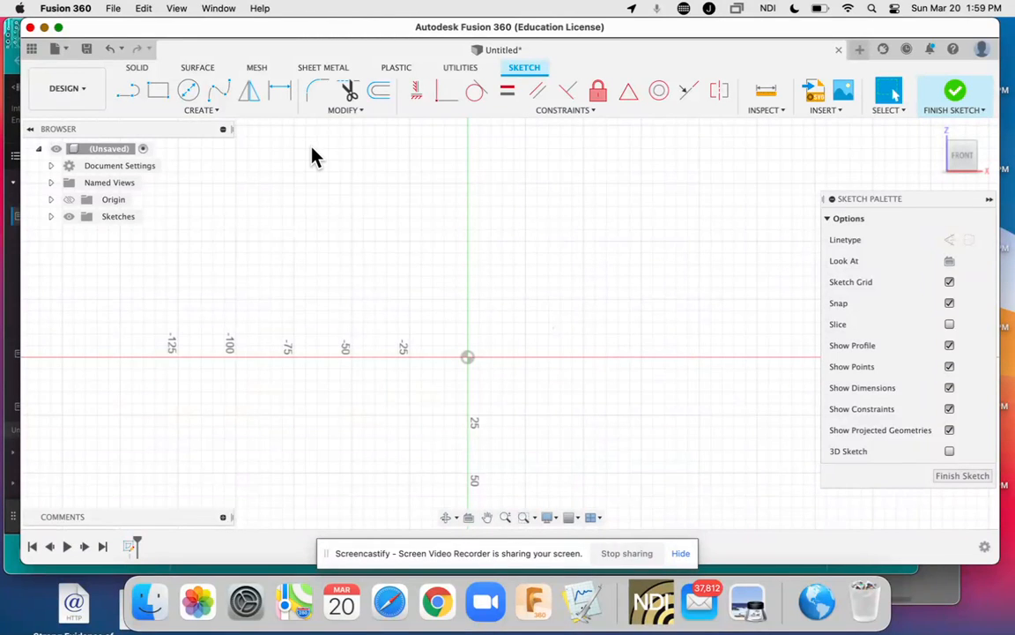
# Sketch a center rectangle with its center on the origin and finish the sketch
pyautogui.click(195, 113)
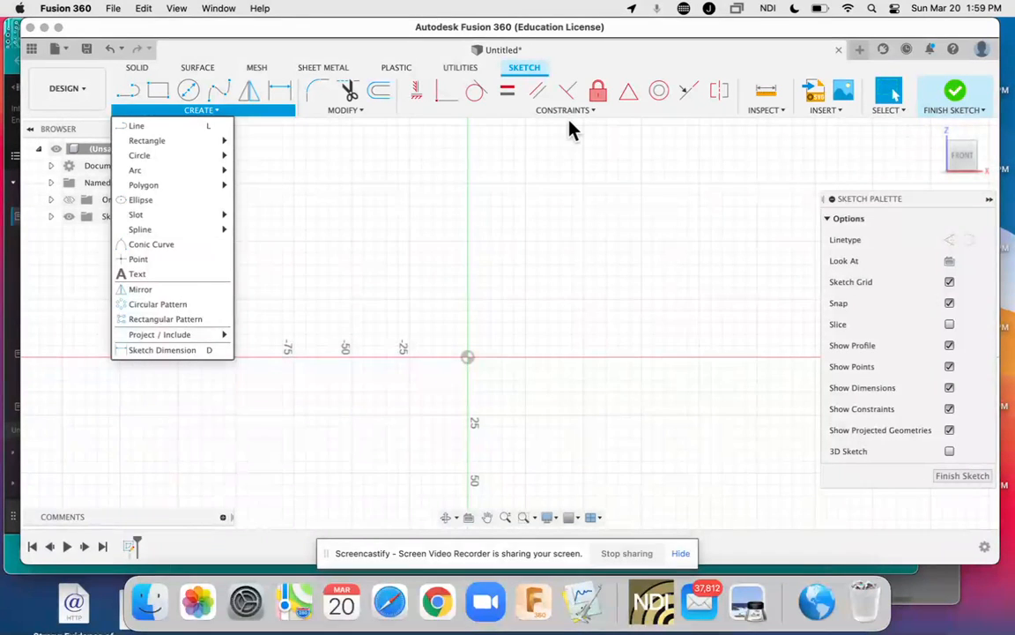
pyautogui.click(601, 111)
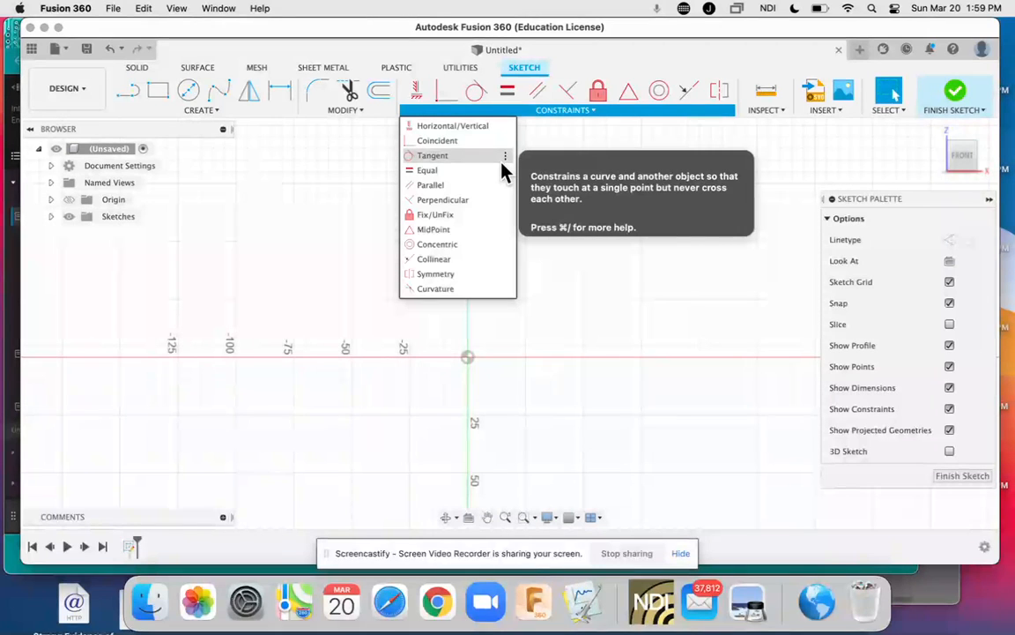
pyautogui.click(188, 111)
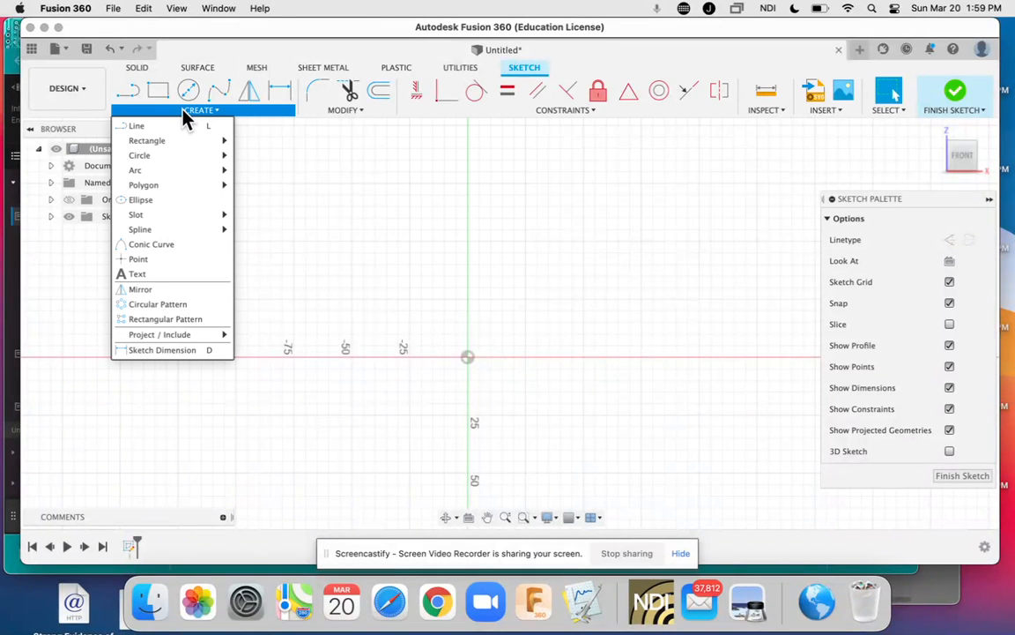
pyautogui.moveTo(200, 145)
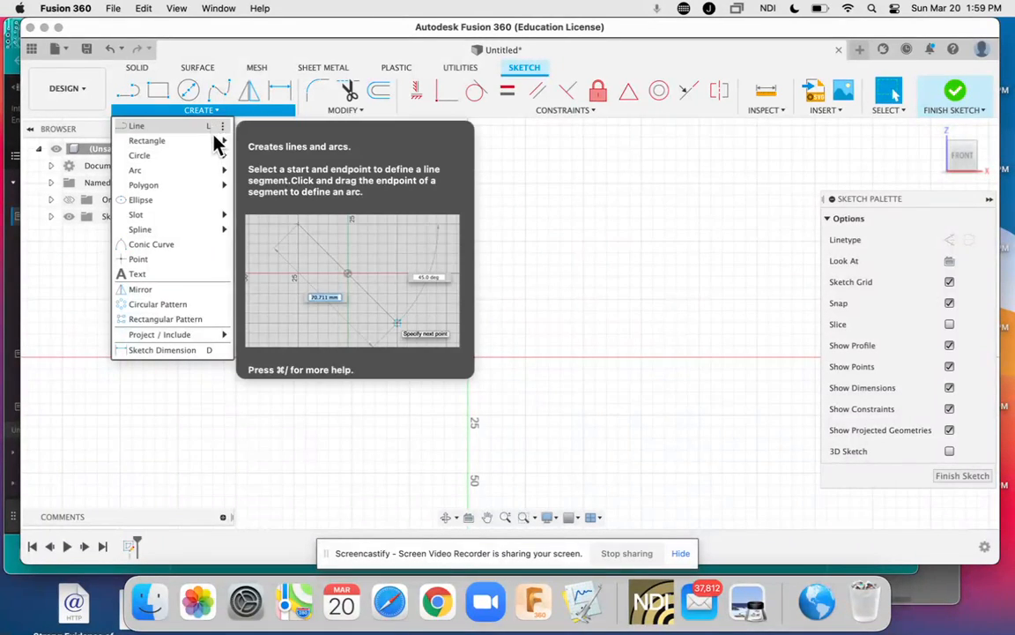
pyautogui.moveTo(220, 177)
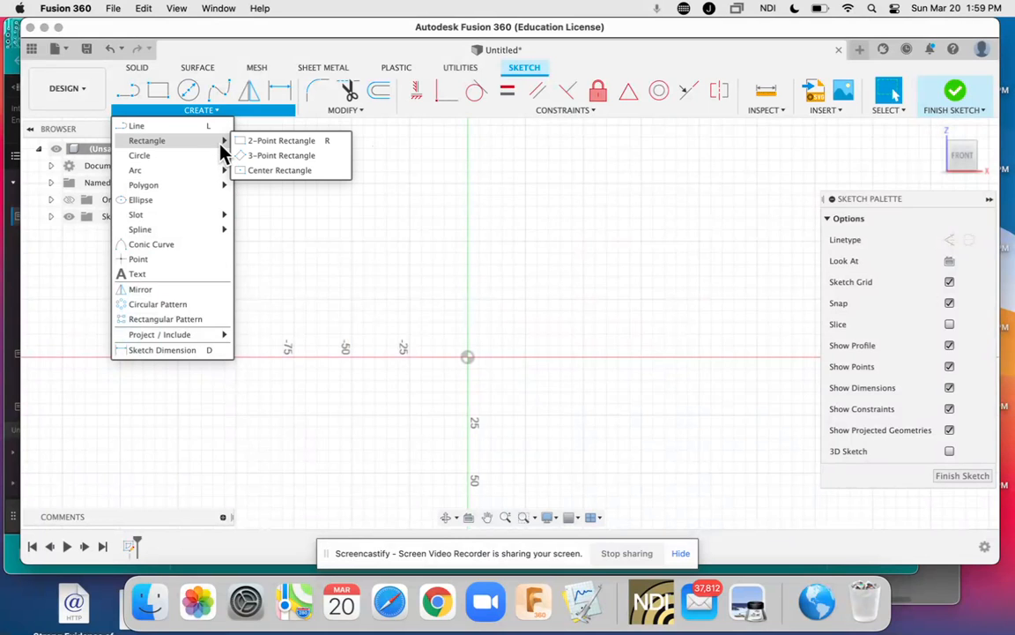
pyautogui.click(275, 171)
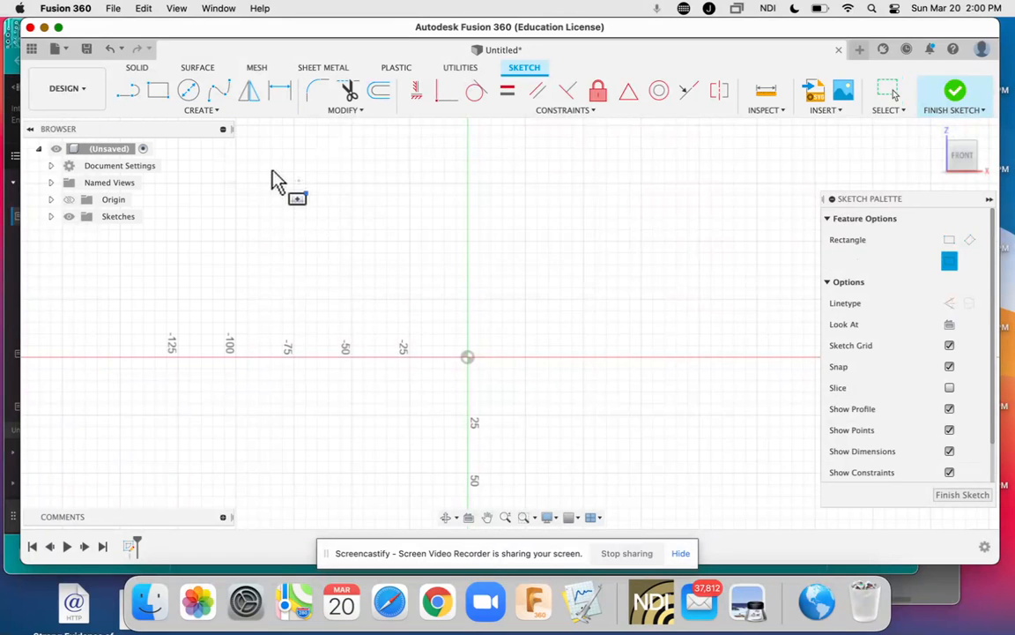
pyautogui.click(468, 357)
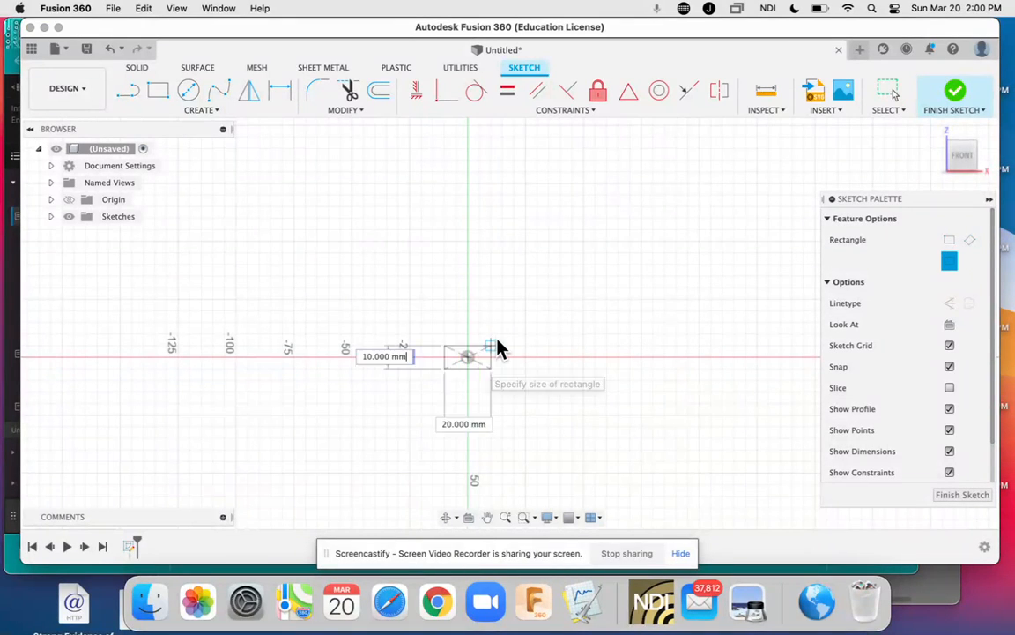
pyautogui.click(582, 286)
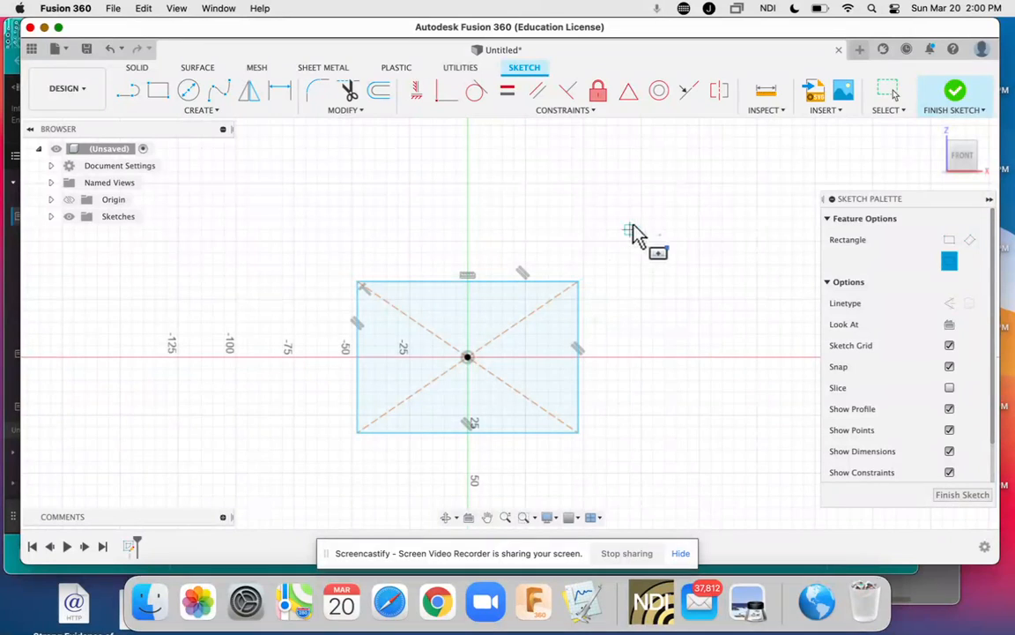
pyautogui.press('Escape')
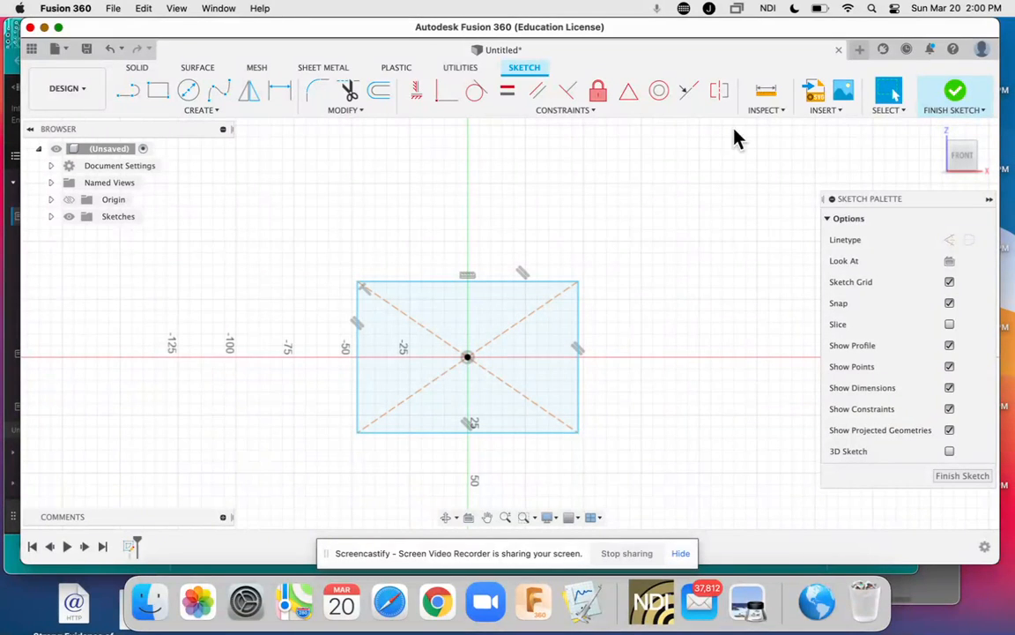
pyautogui.click(956, 94)
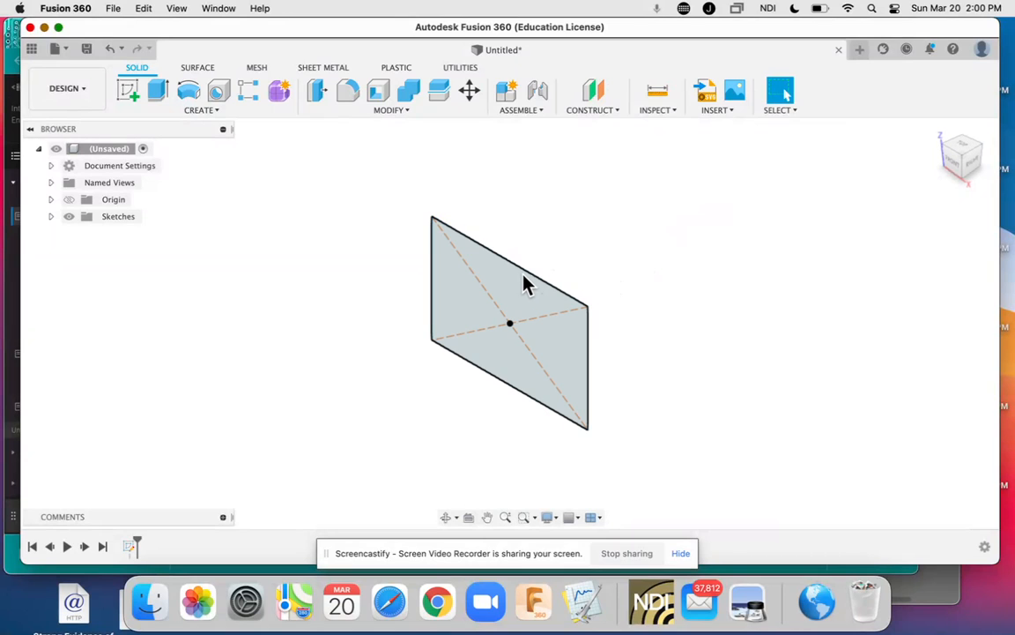
# Extrude the rectangle 35 mm to one side by distance, as a new body
pyautogui.click(211, 114)
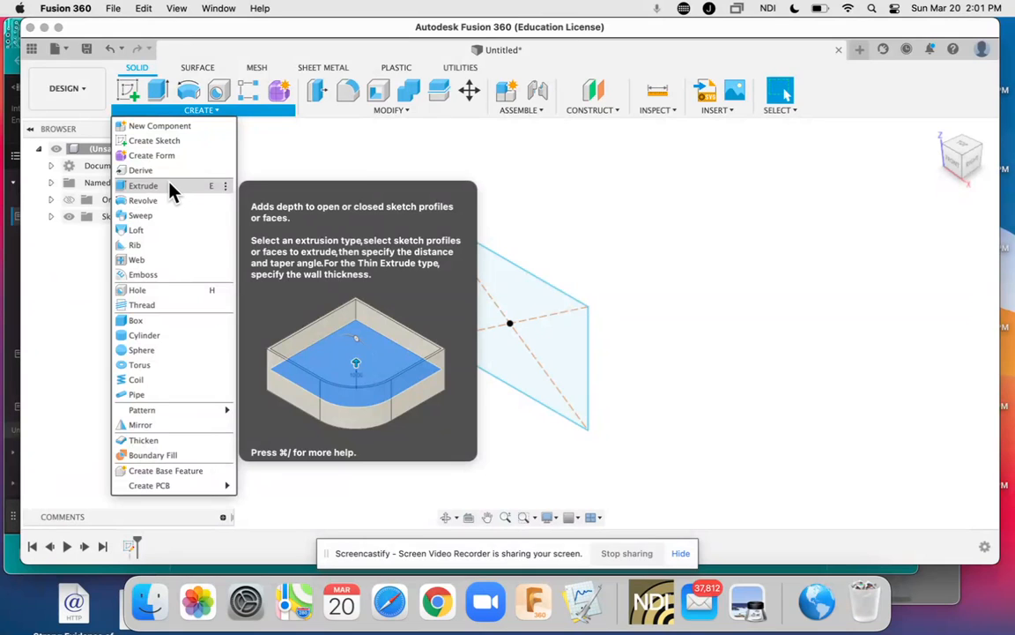
pyautogui.click(172, 193)
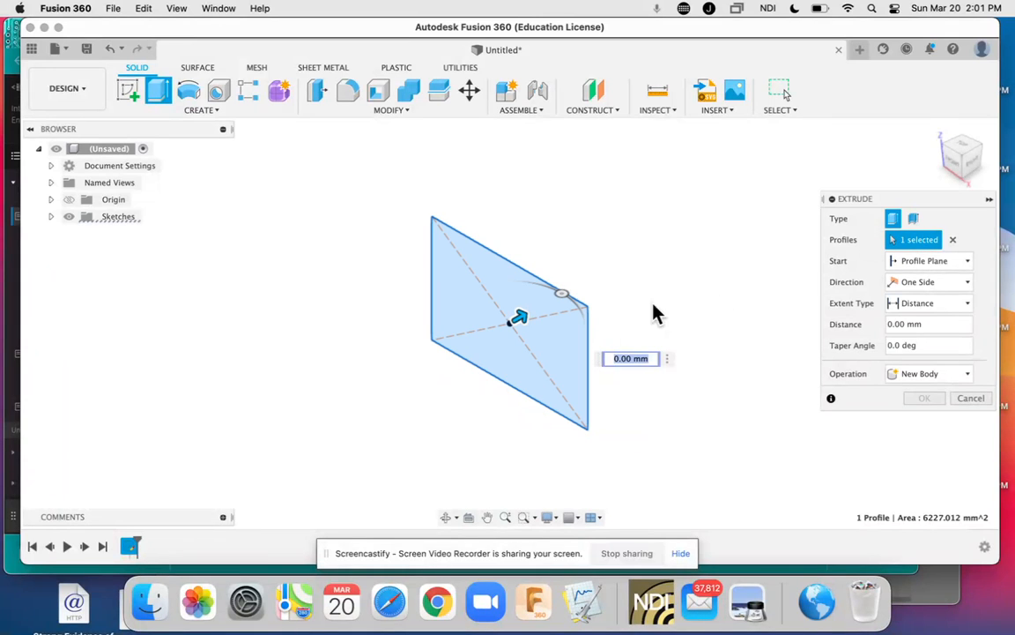
pyautogui.click(934, 282)
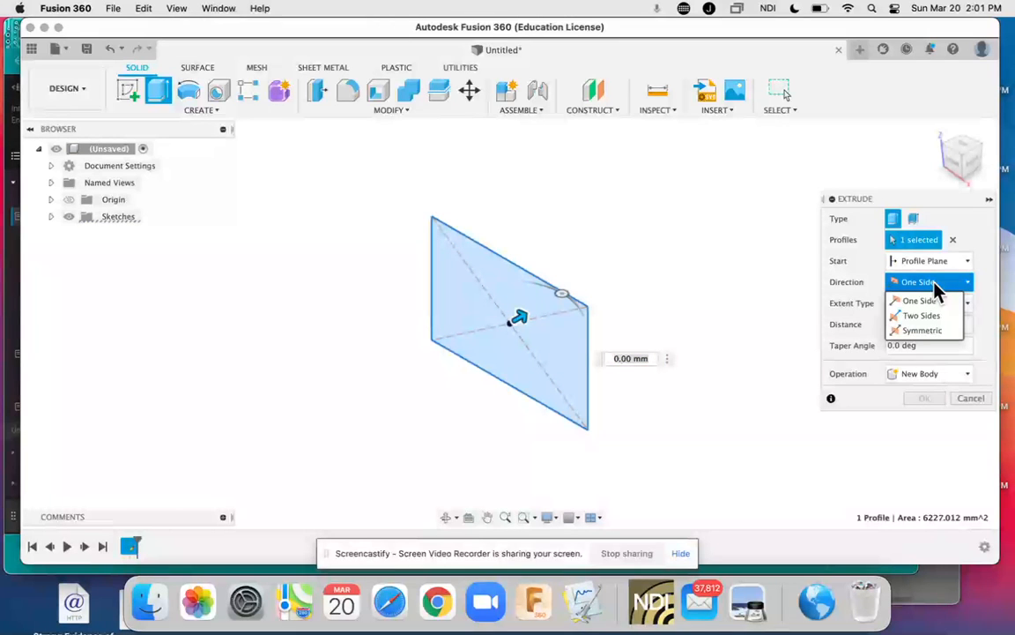
pyautogui.click(852, 285)
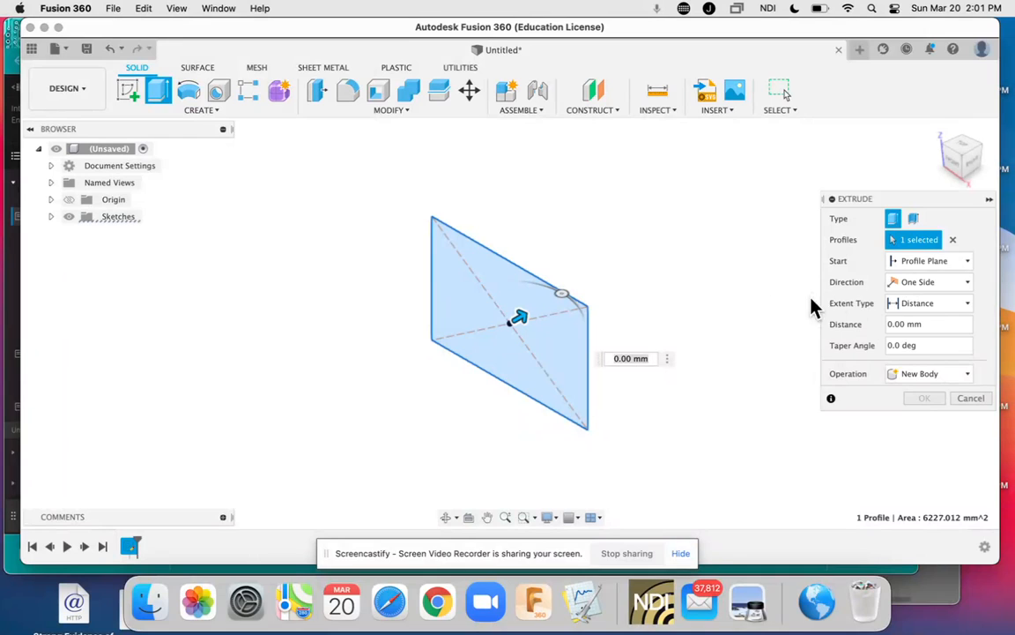
pyautogui.click(914, 305)
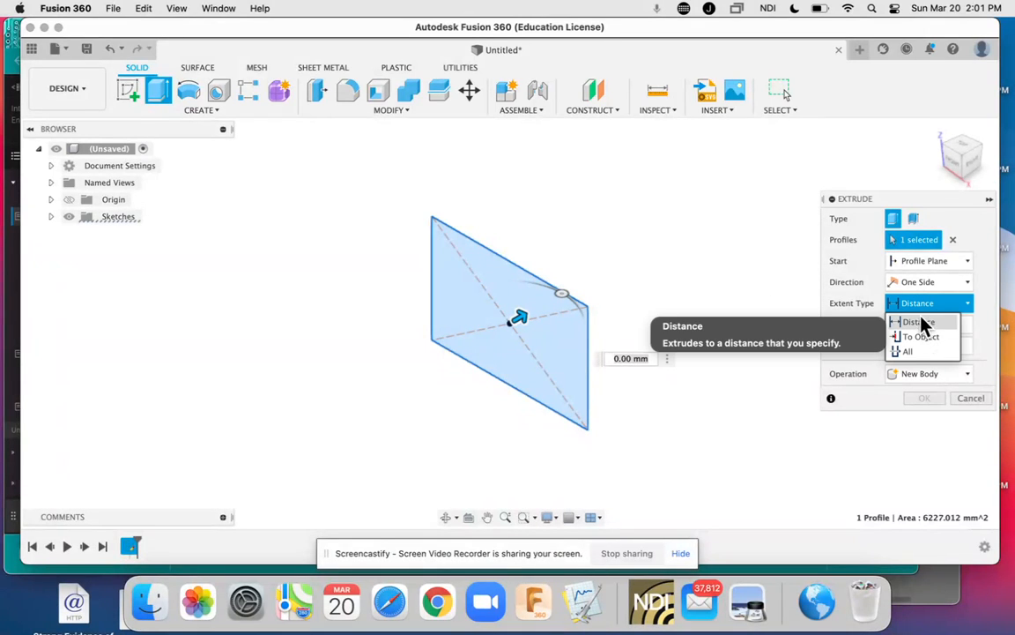
pyautogui.click(922, 323)
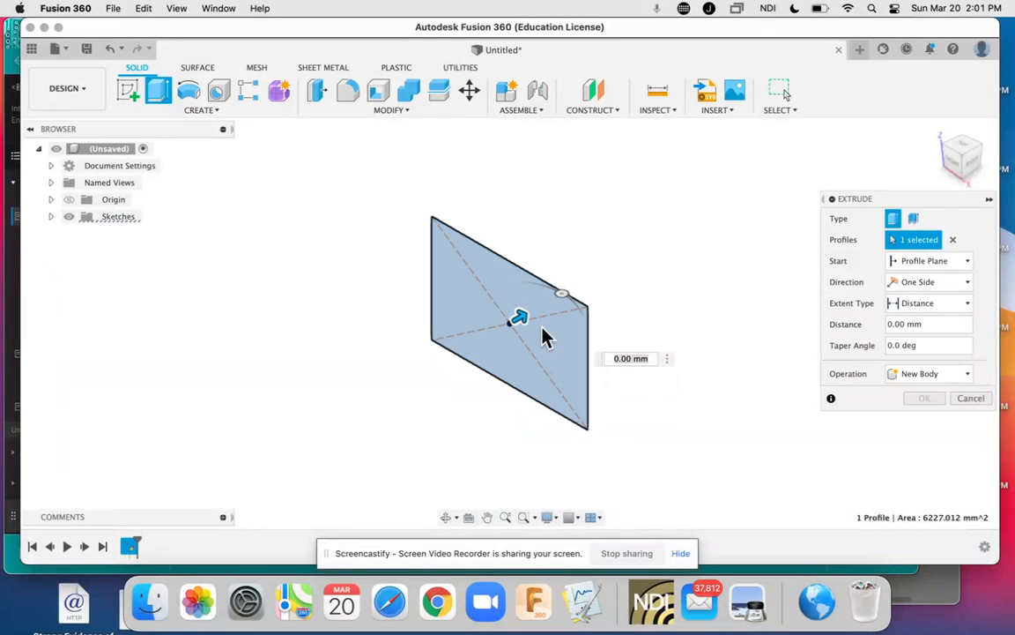
pyautogui.moveTo(522, 317); pyautogui.dragTo(583, 287)
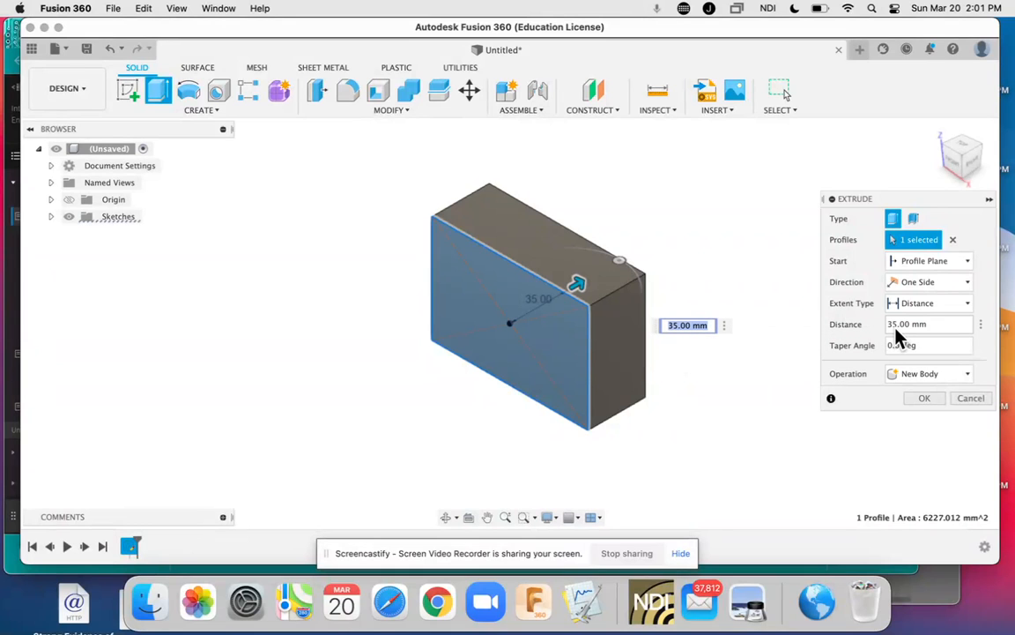
pyautogui.click(920, 374)
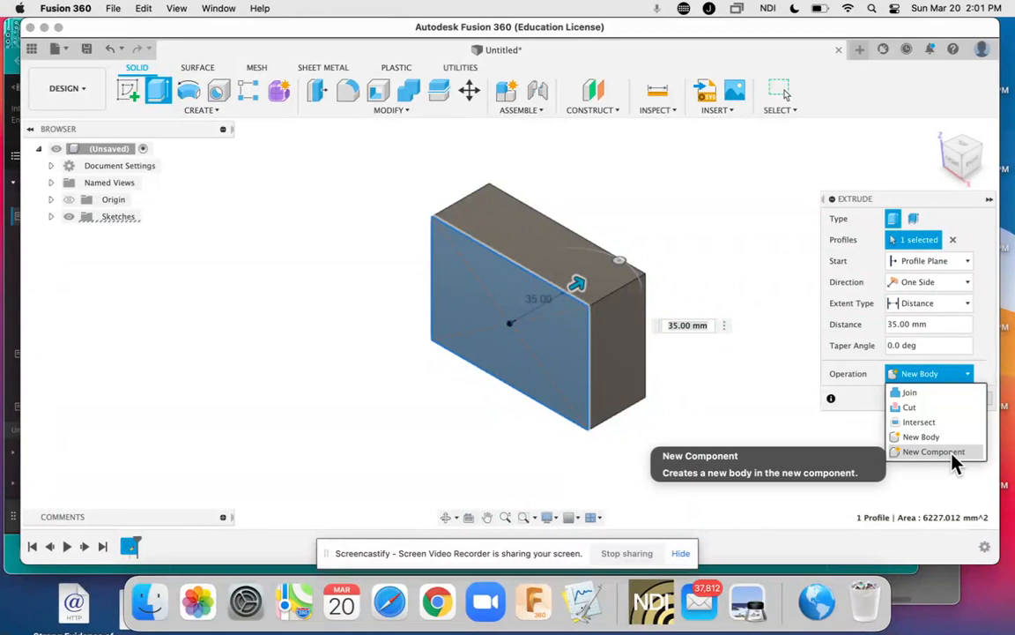
pyautogui.click(829, 440)
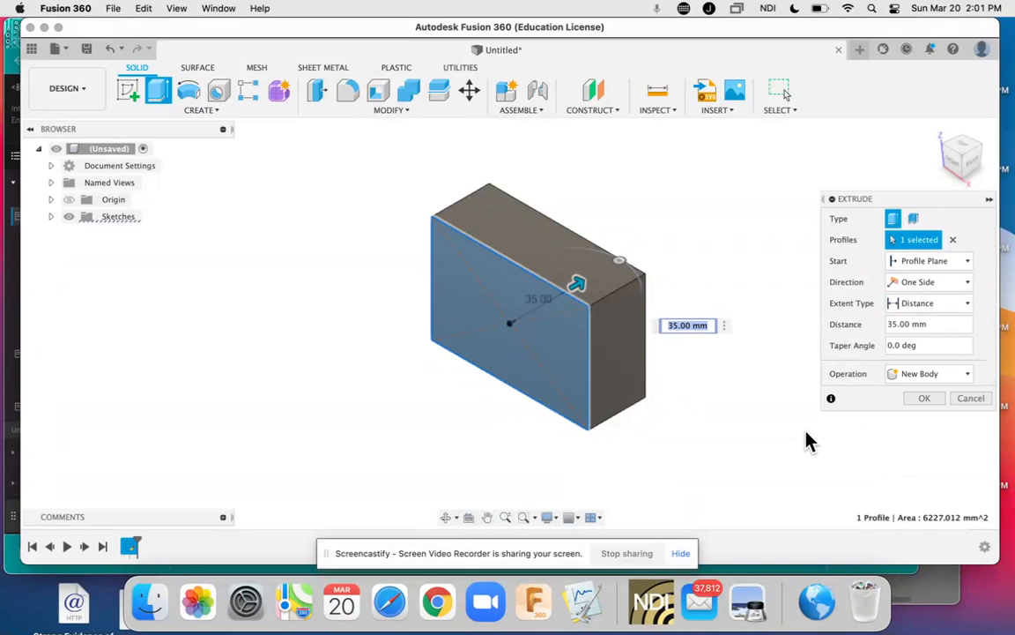
pyautogui.click(921, 399)
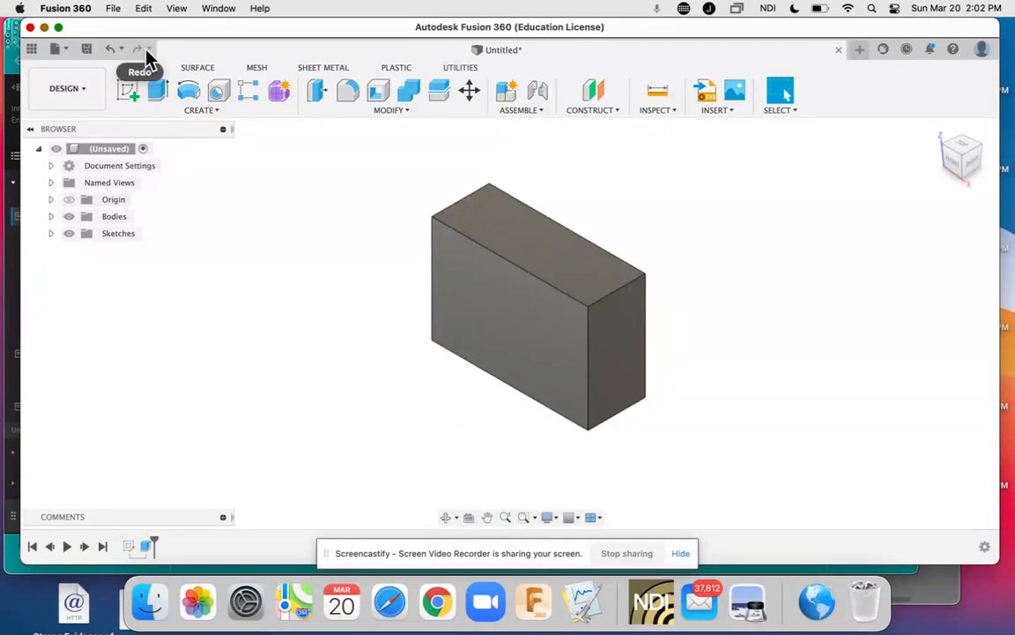
# Save the design as Block1
pyautogui.click(87, 50)
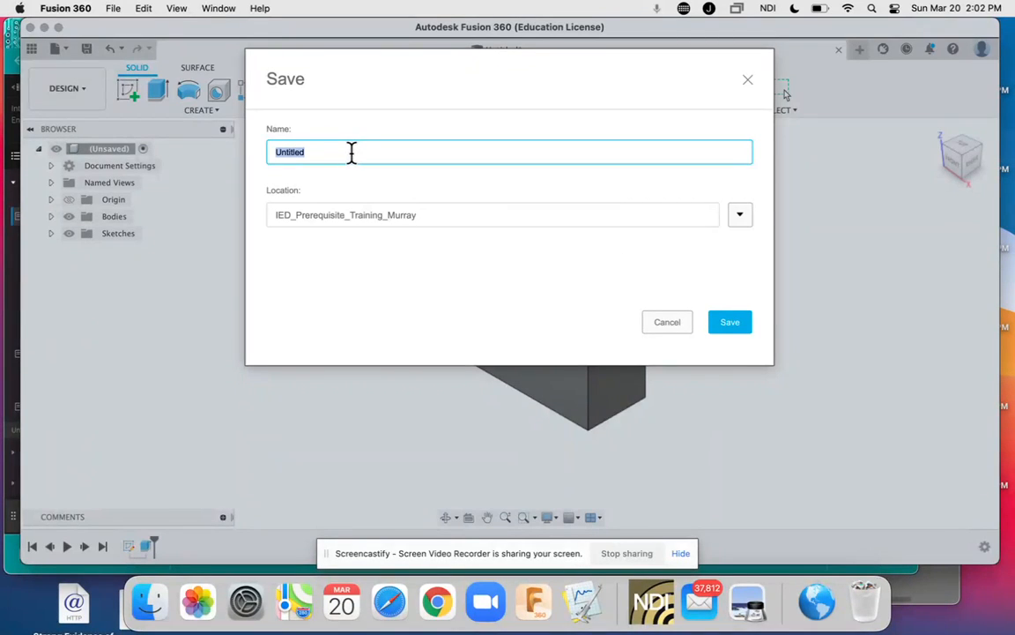
pyautogui.write('Block1')
pyautogui.click(731, 325)
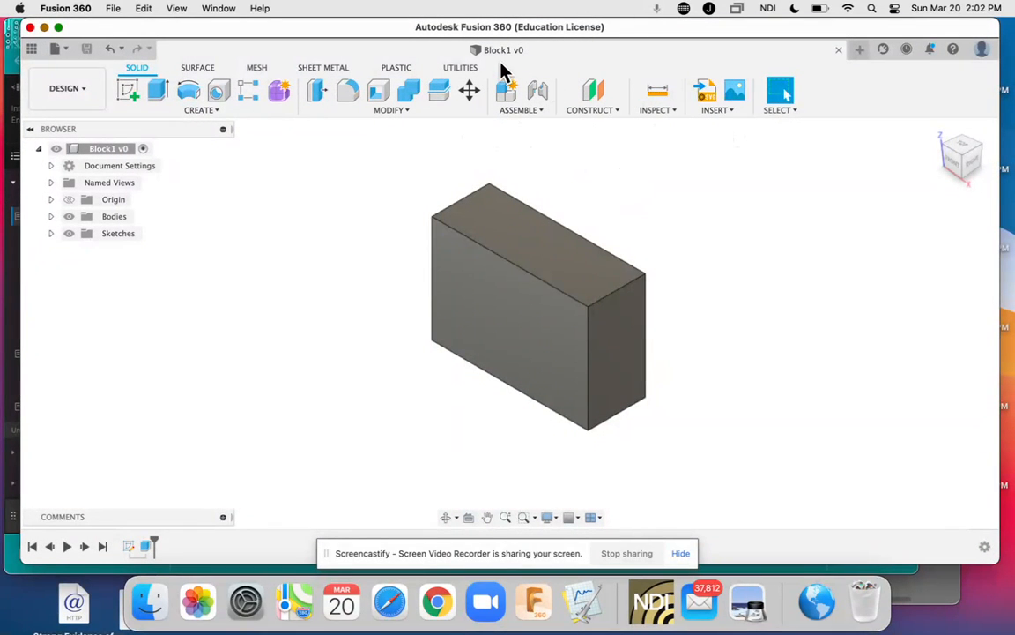
# Create a new sketch on the block's large front face
pyautogui.click(524, 340)
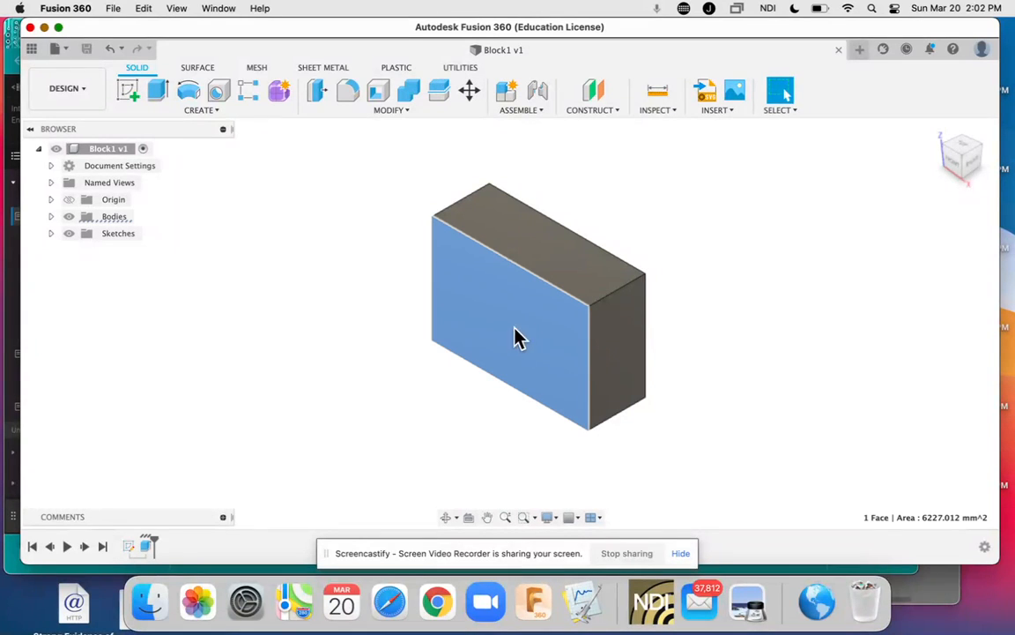
pyautogui.click(175, 110)
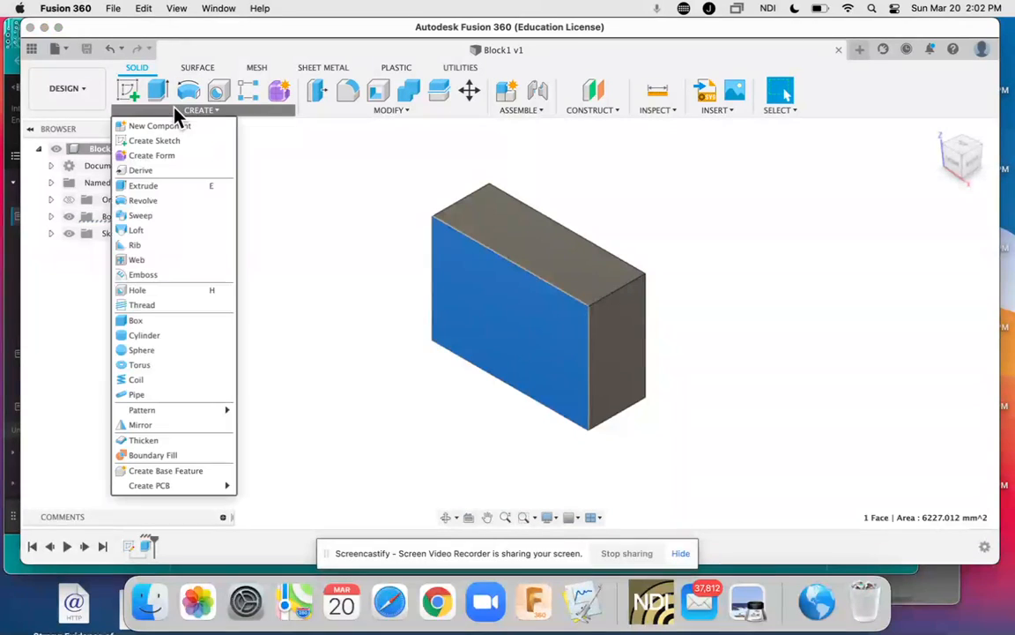
pyautogui.click(163, 141)
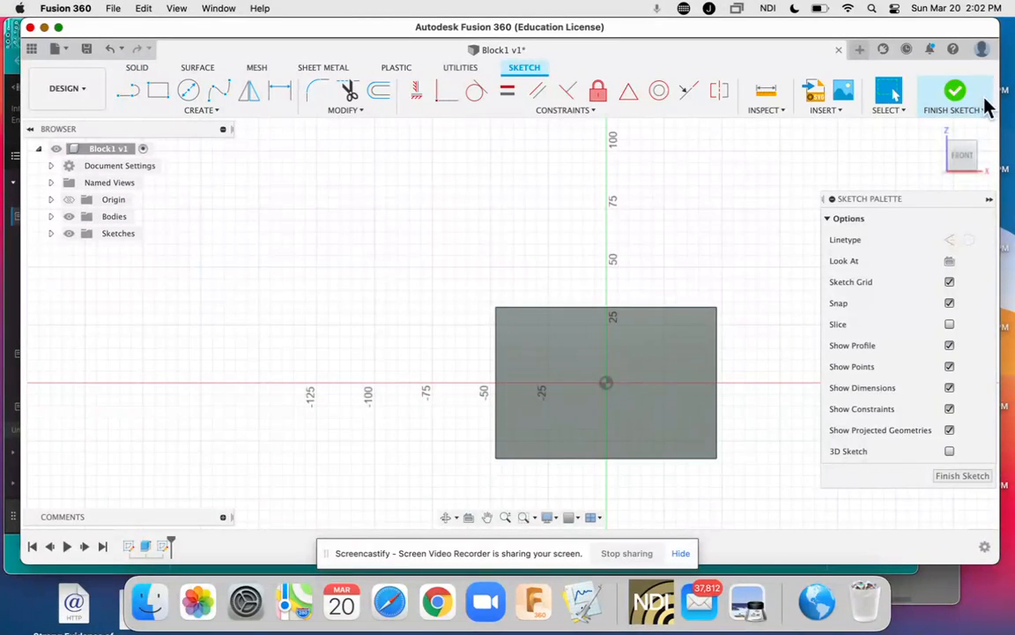
# Draw a center diameter circle about 20 mm across in the front-face sketch, just above the block's upper front edge
pyautogui.moveTo(966, 147)
pyautogui.mouseDown()
pyautogui.moveTo(962, 170)
pyautogui.moveTo(918, 191)
pyautogui.mouseUp()
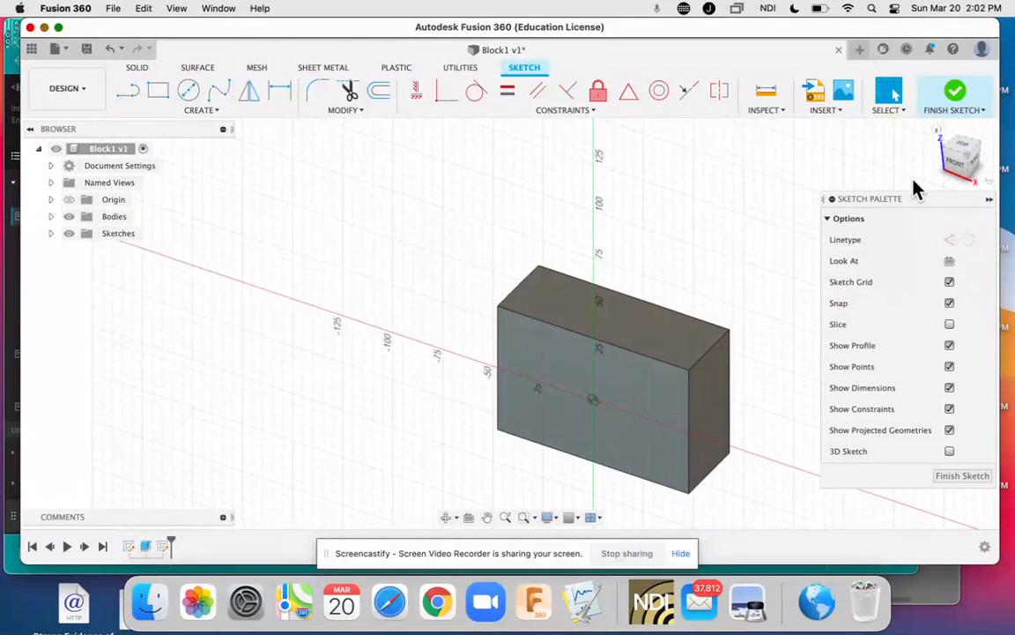
pyautogui.click(652, 337)
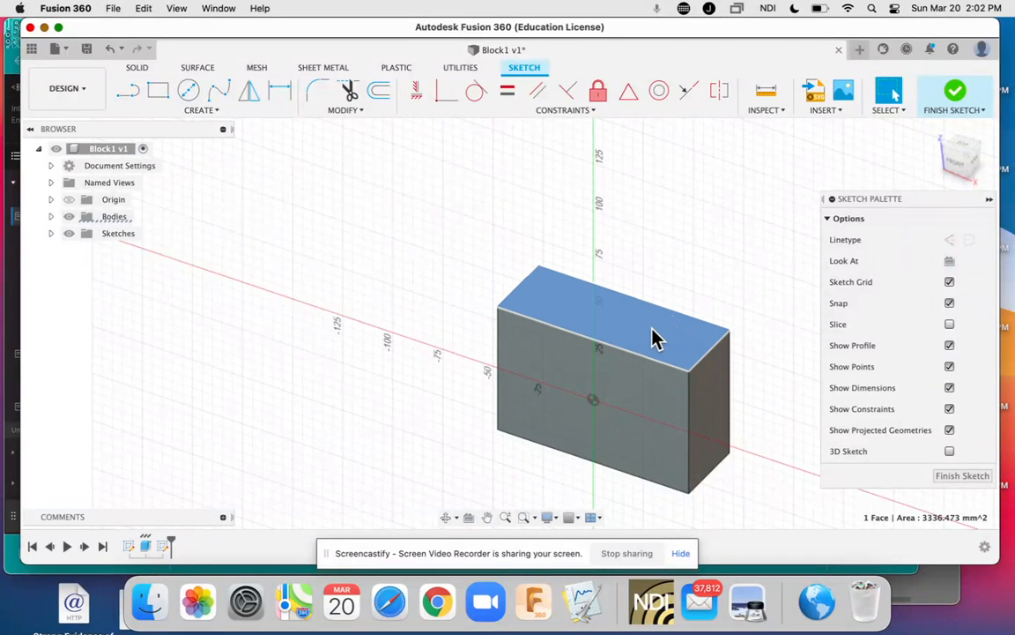
pyautogui.click(221, 113)
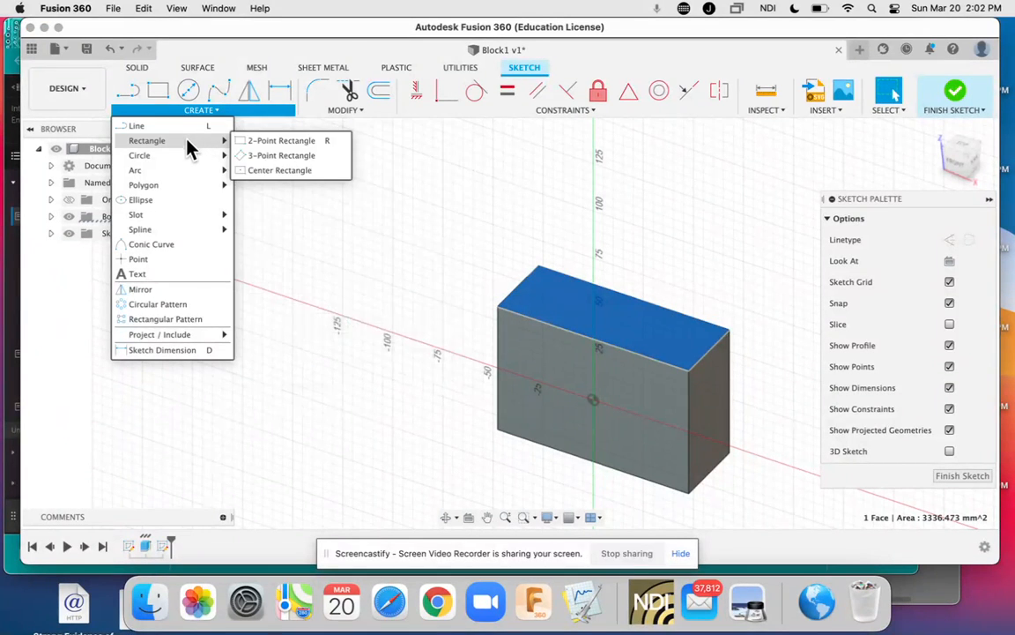
pyautogui.moveTo(185, 156)
pyautogui.click(264, 156)
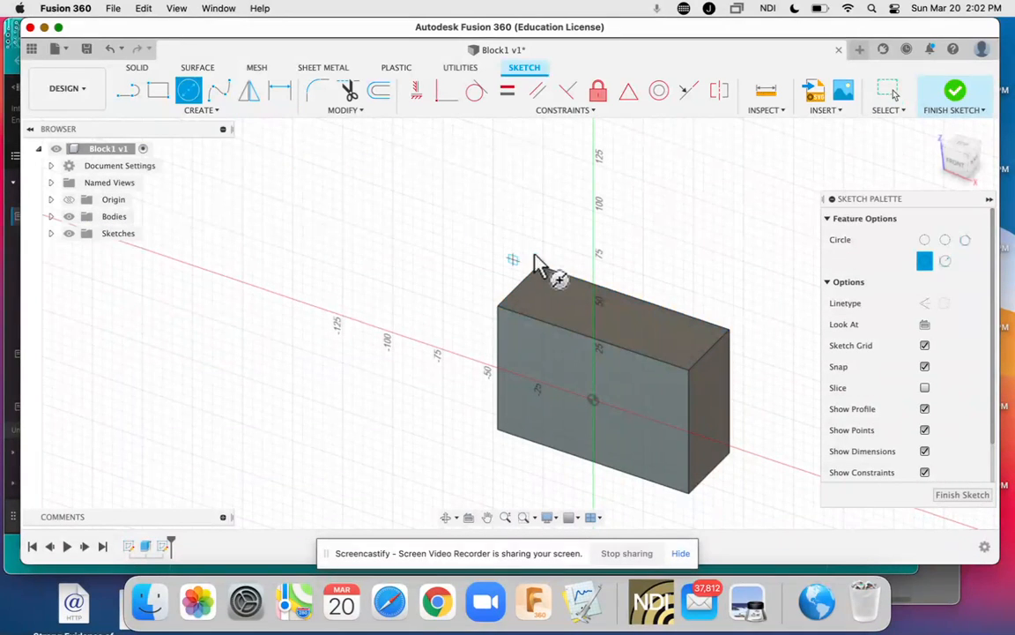
pyautogui.click(614, 322)
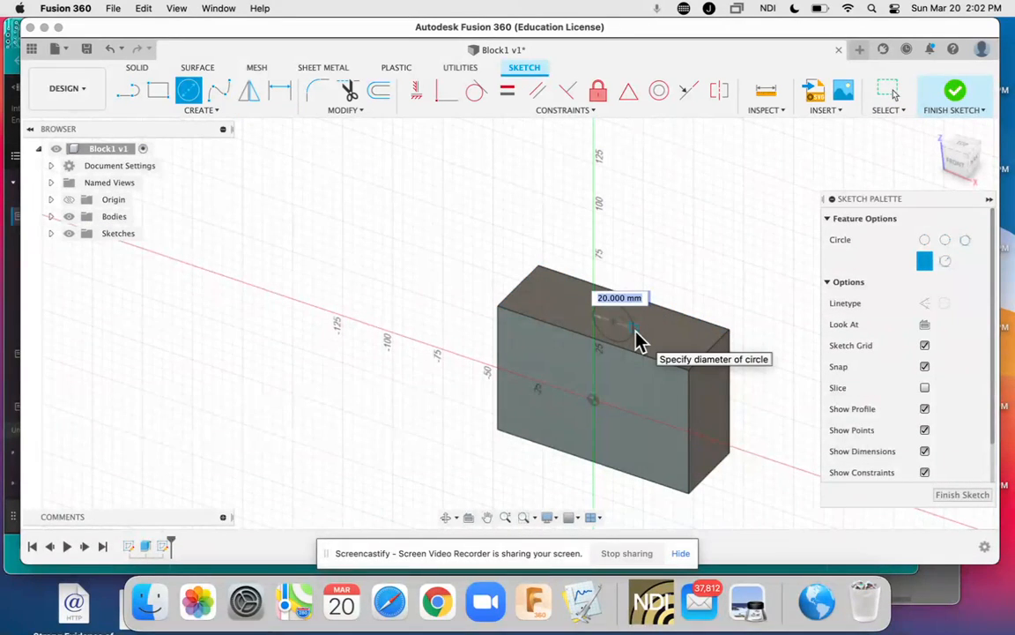
pyautogui.click(636, 339)
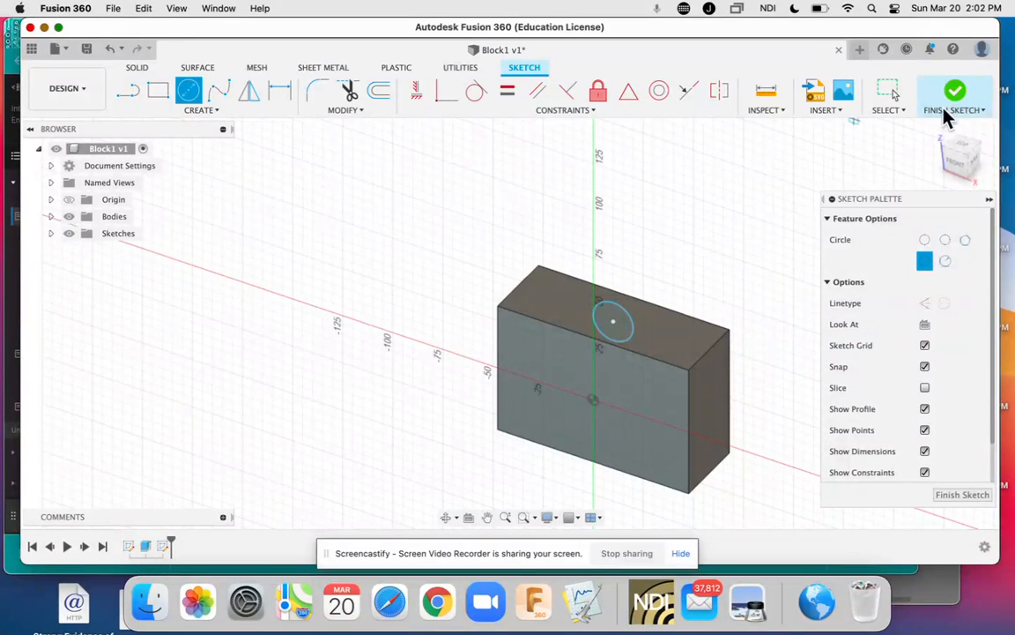
# Finish the sketch and extrude the circle 45 mm to one side, joining it to the block
pyautogui.click(973, 104)
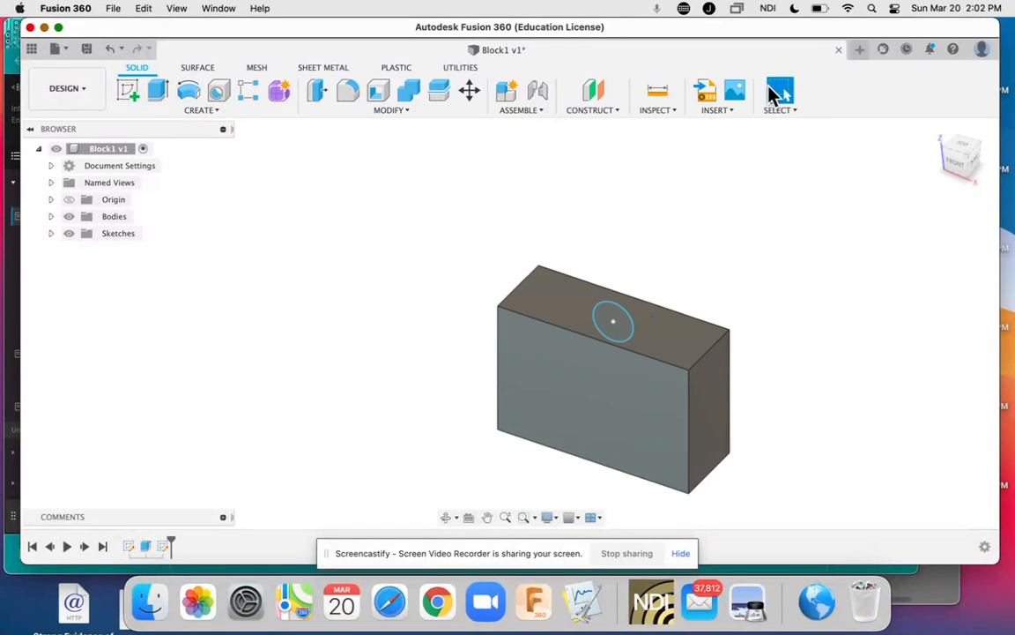
pyautogui.click(202, 109)
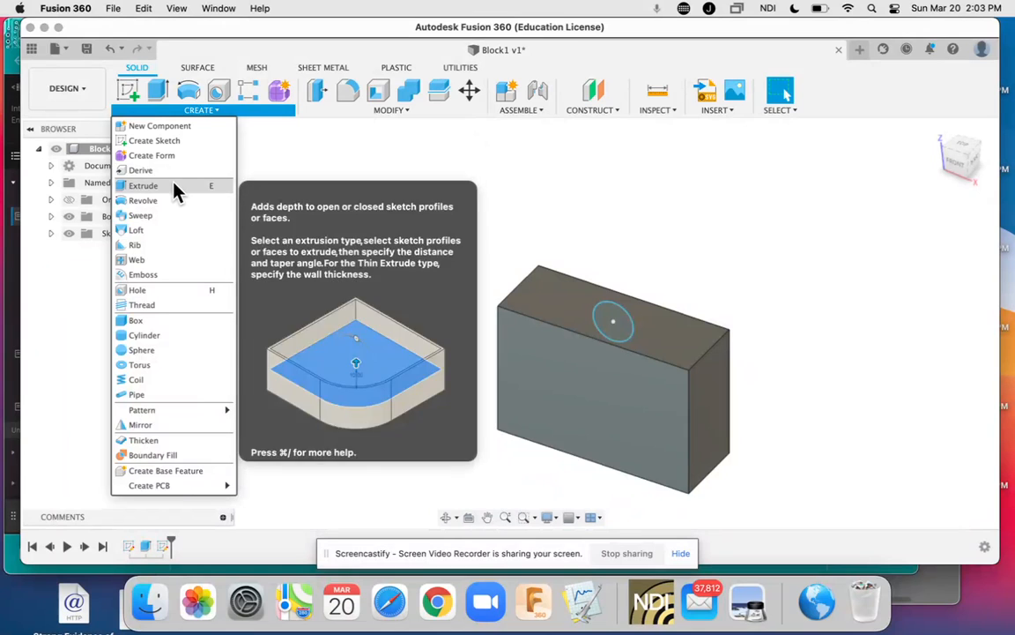
pyautogui.click(173, 186)
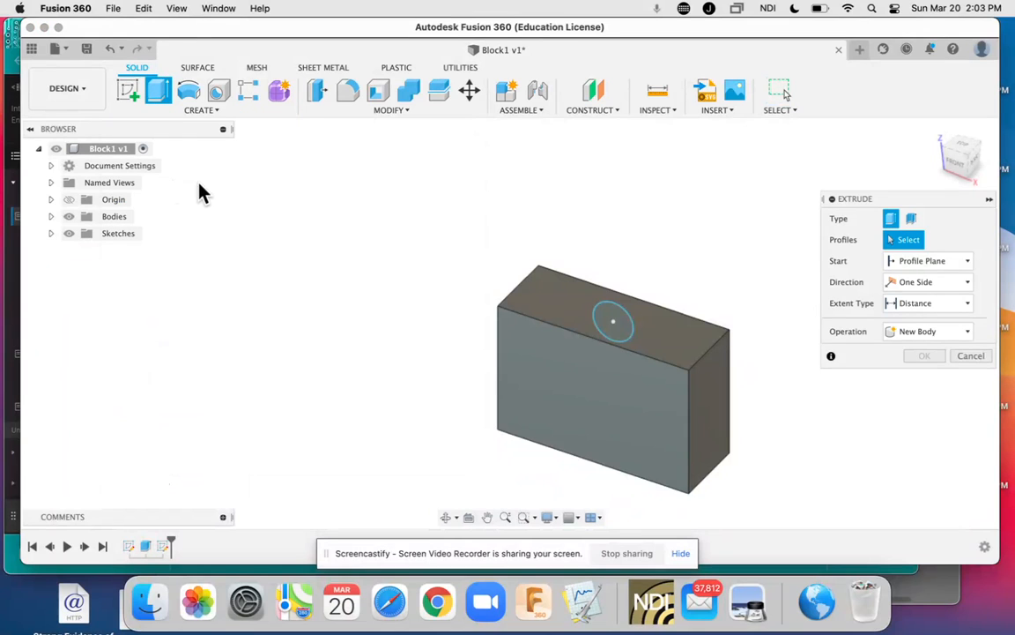
pyautogui.click(619, 341)
pyautogui.moveTo(610, 344); pyautogui.dragTo(574, 413)
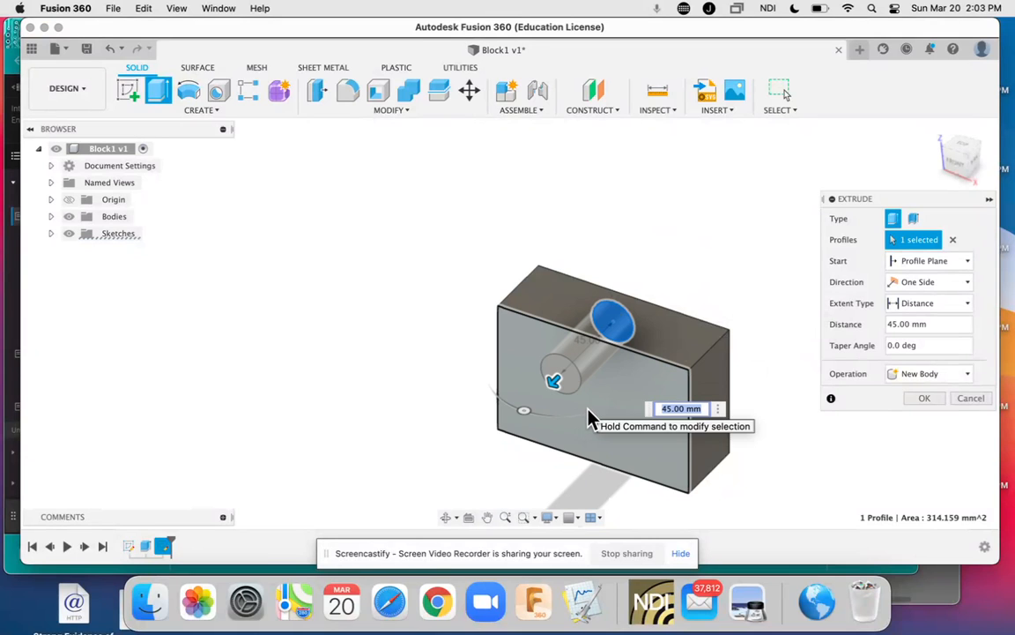
pyautogui.click(926, 374)
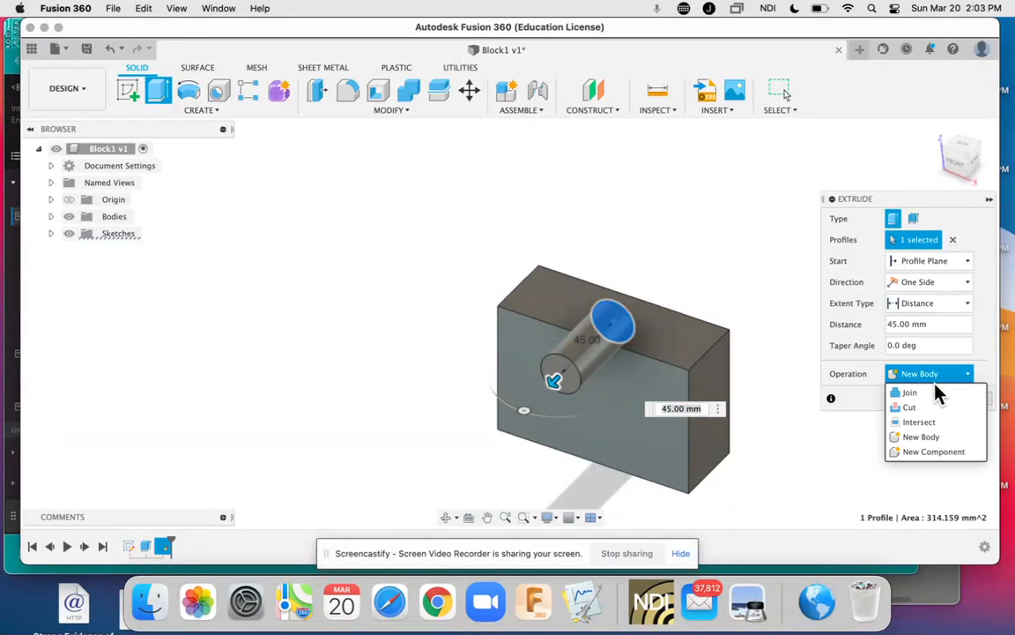
pyautogui.click(910, 393)
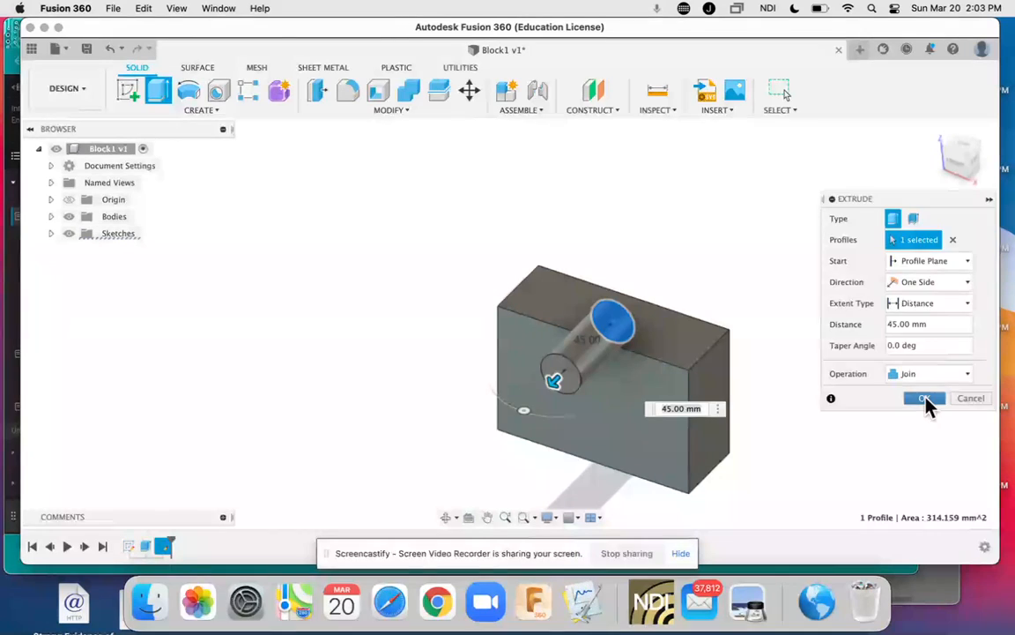
pyautogui.click(925, 401)
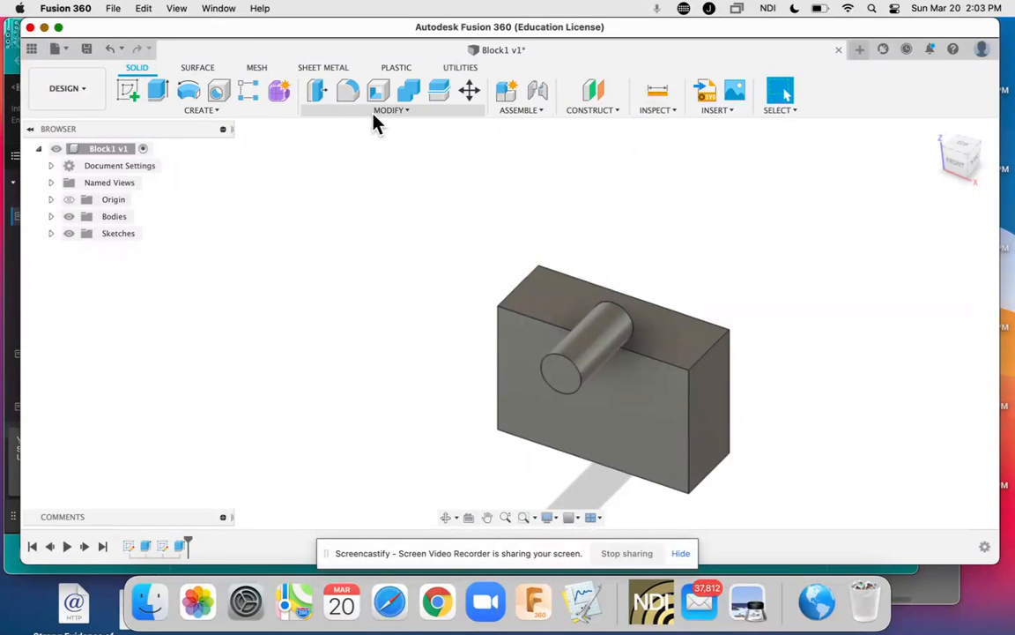
# Save the block design as a new version with the description "User Saved" and close the document
pyautogui.click(87, 48)
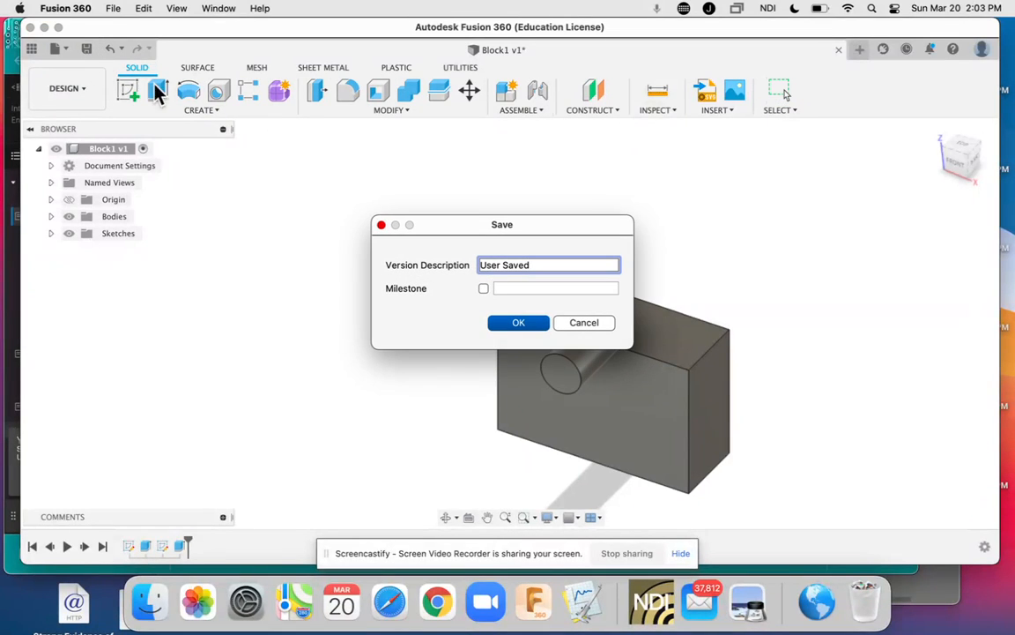
pyautogui.click(520, 322)
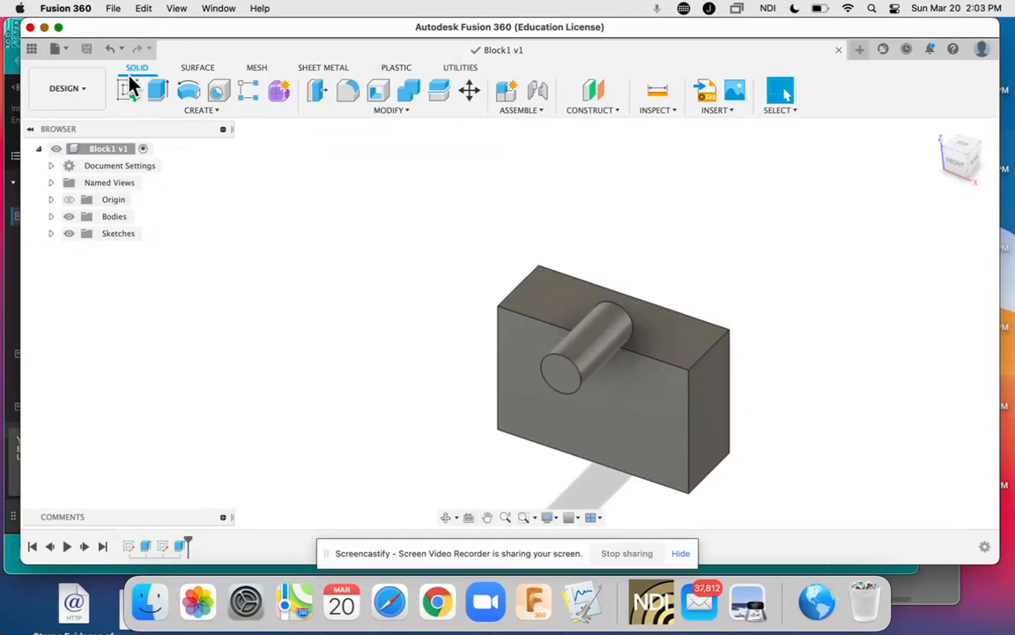
pyautogui.click(35, 50)
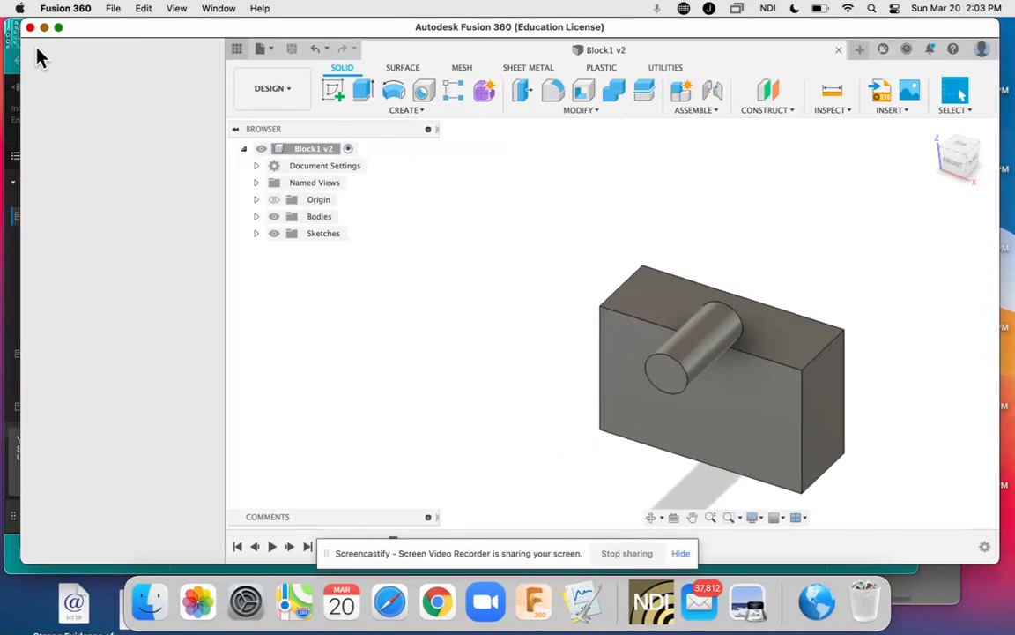
pyautogui.click(839, 51)
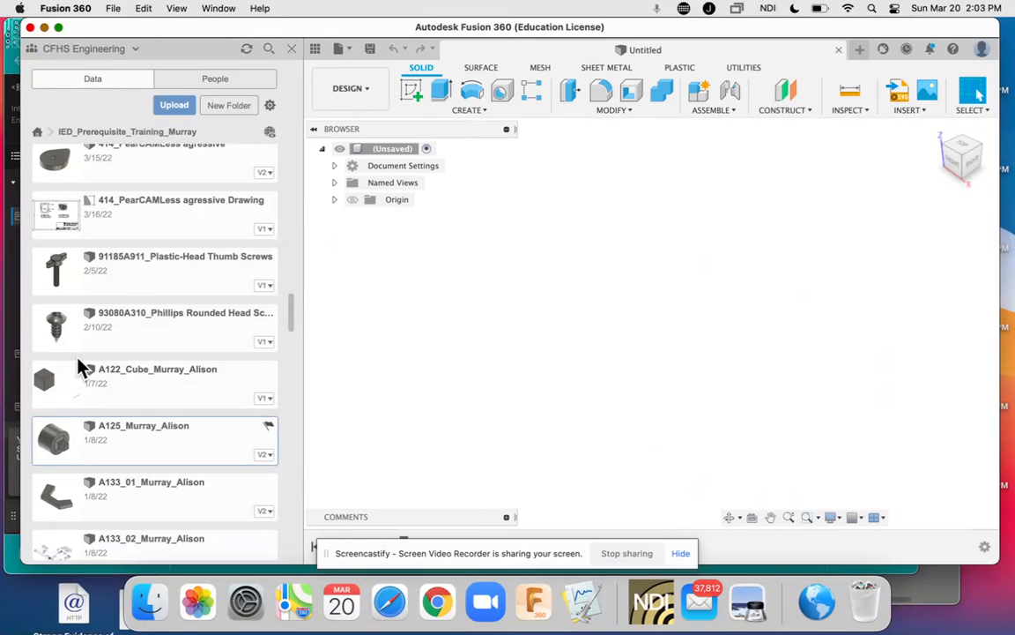
# Look through the saved designs and drawings in the training project, and hide the file list
pyautogui.scroll(-5, 149, 282)
pyautogui.scroll(-10, 152, 306)
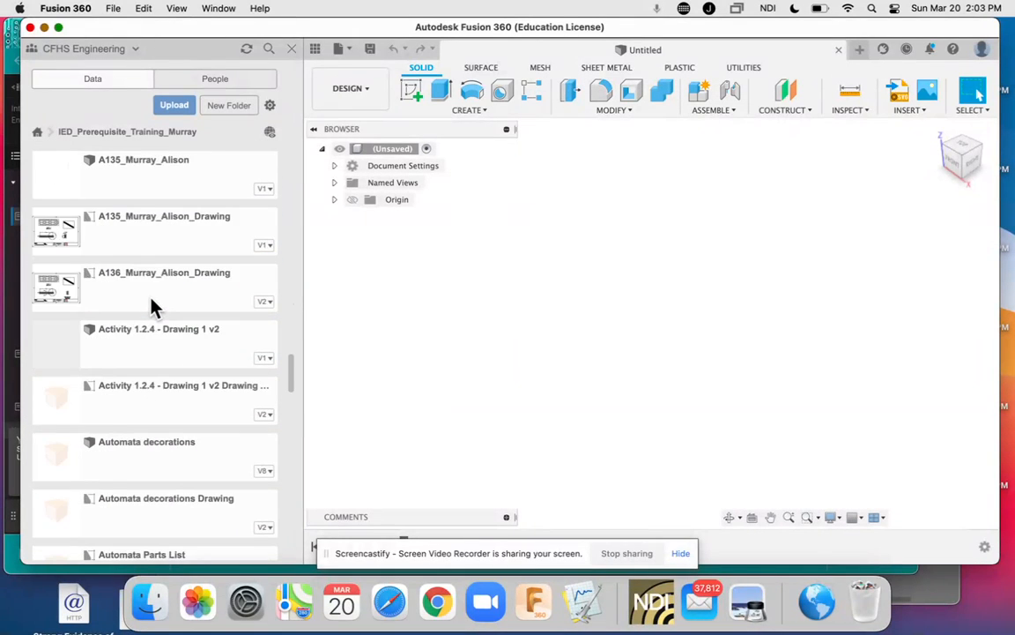
pyautogui.click(313, 50)
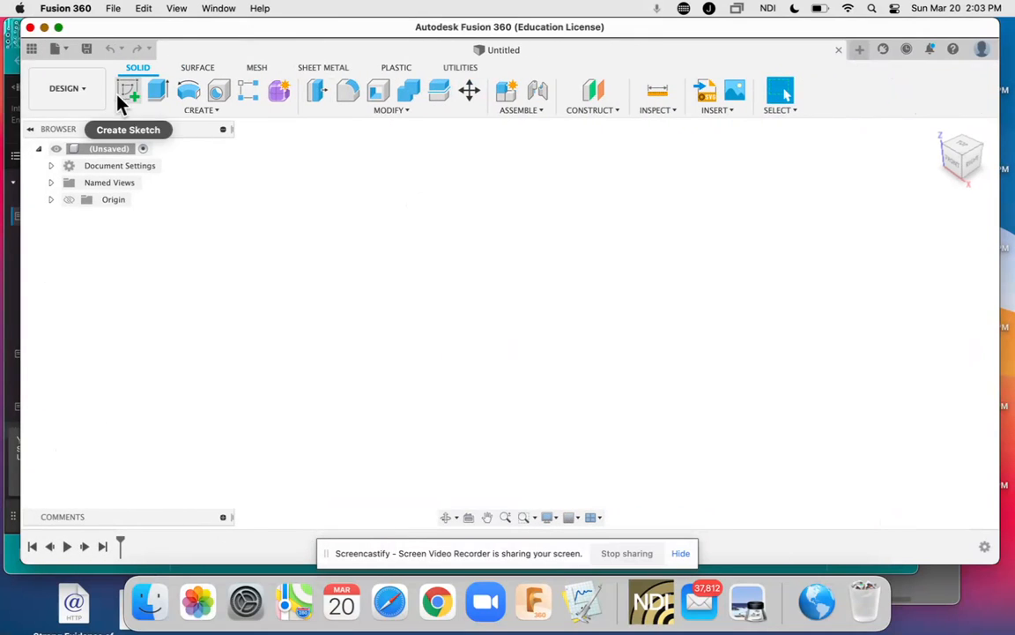
pyautogui.click(31, 50)
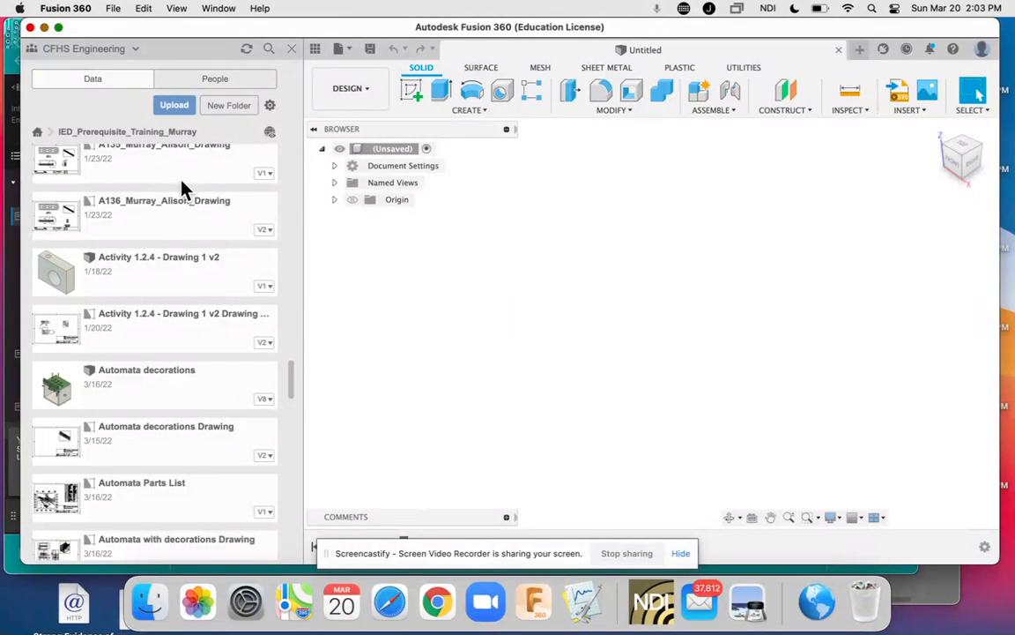
pyautogui.click(314, 49)
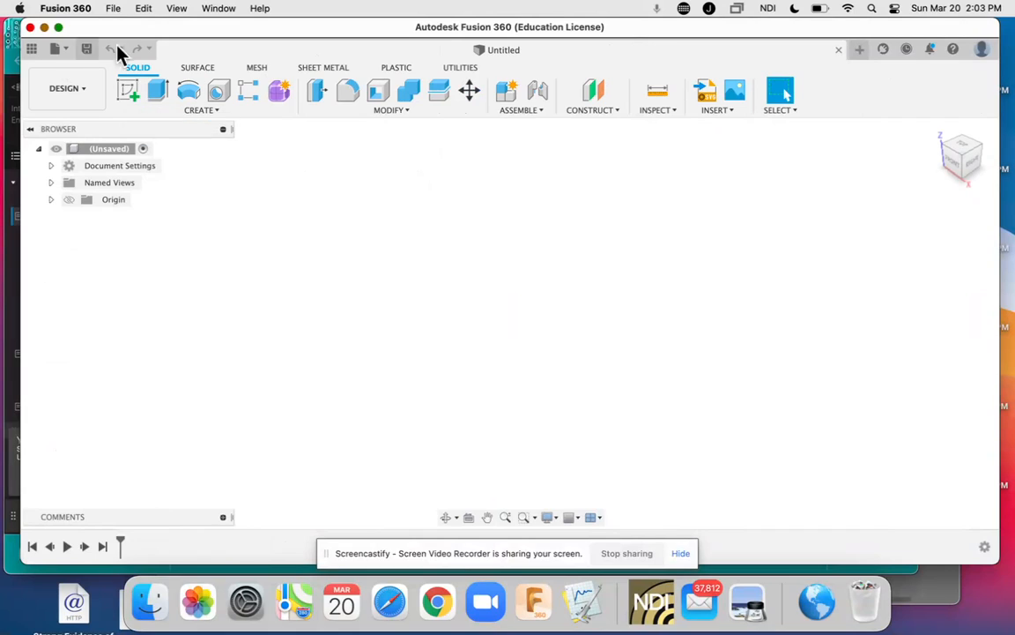